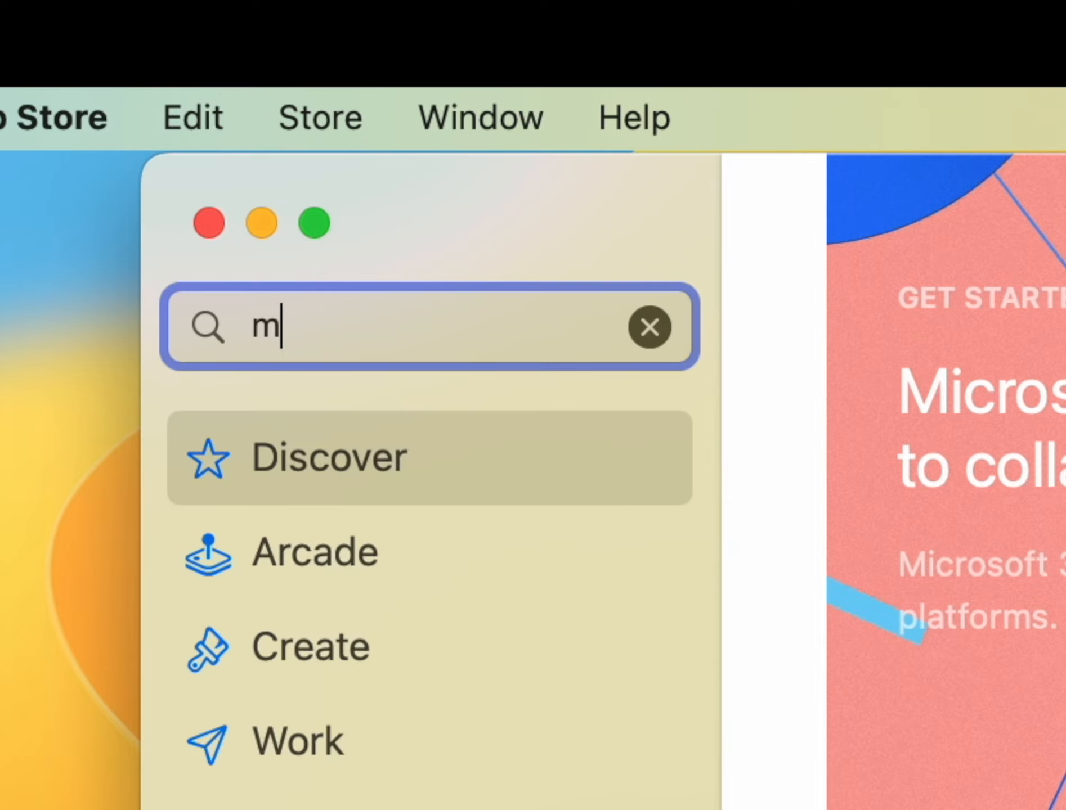
Search the App Store for "microsoft remote desktop" and download Microsoft Remote Desktop
text(t )
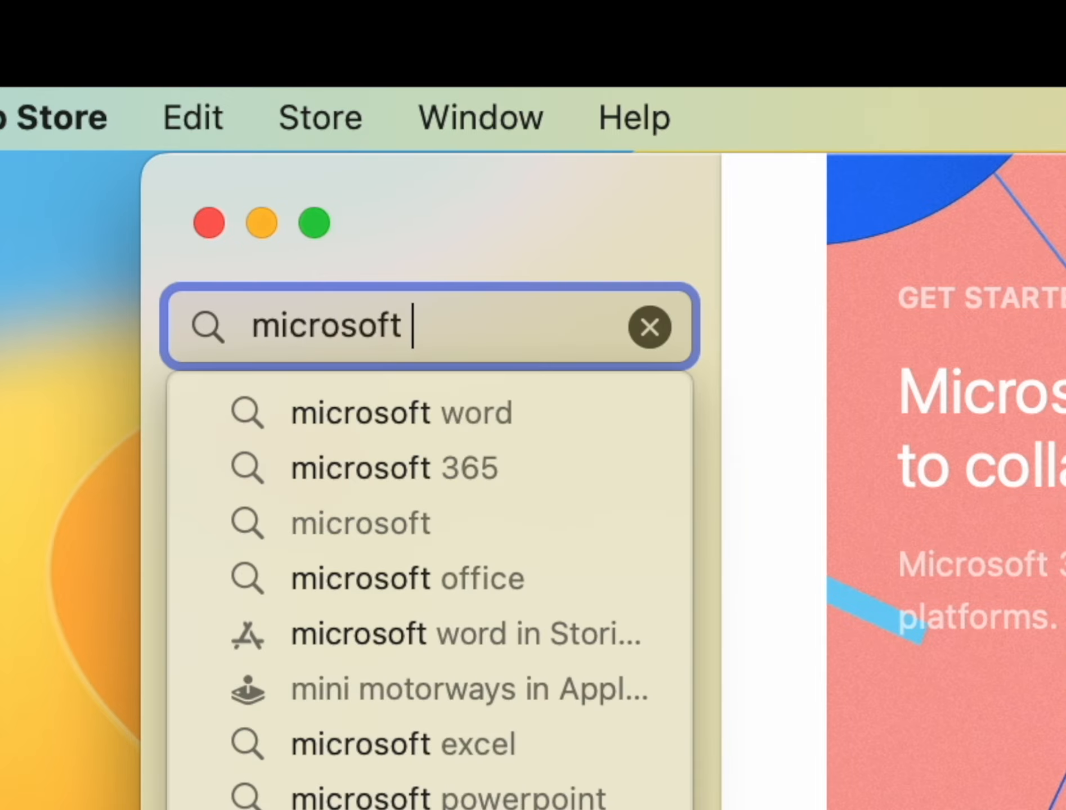
text(remote desktop)
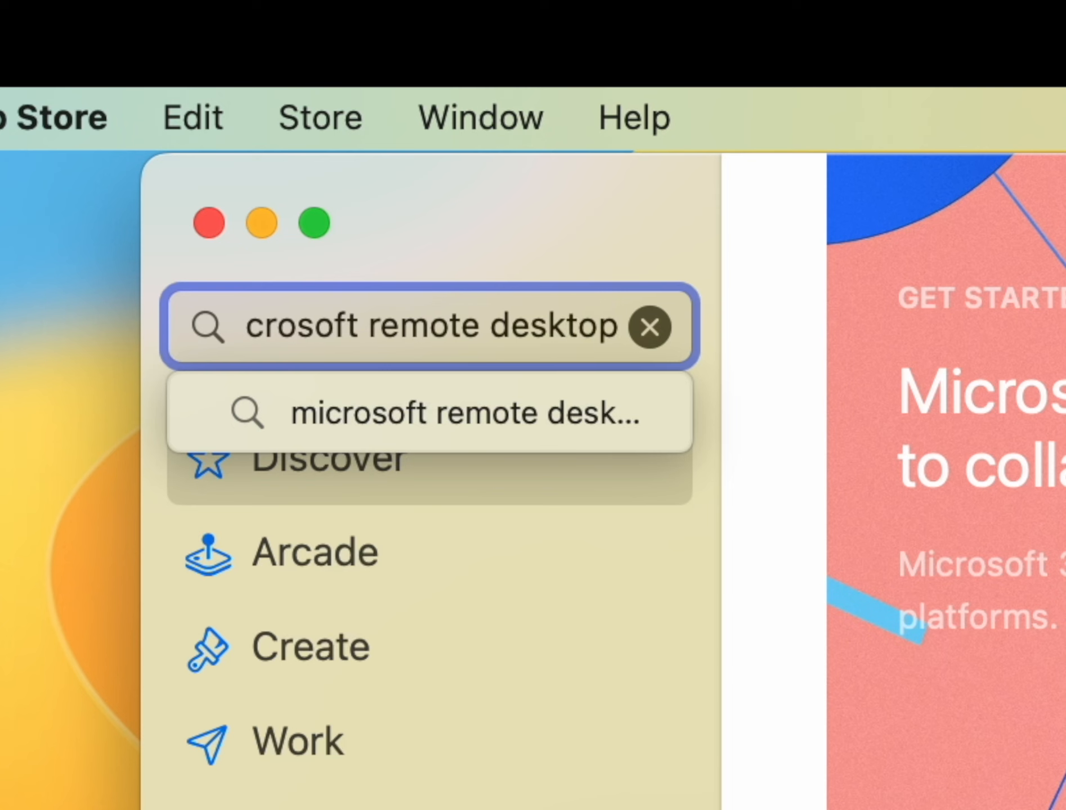
key(Return)
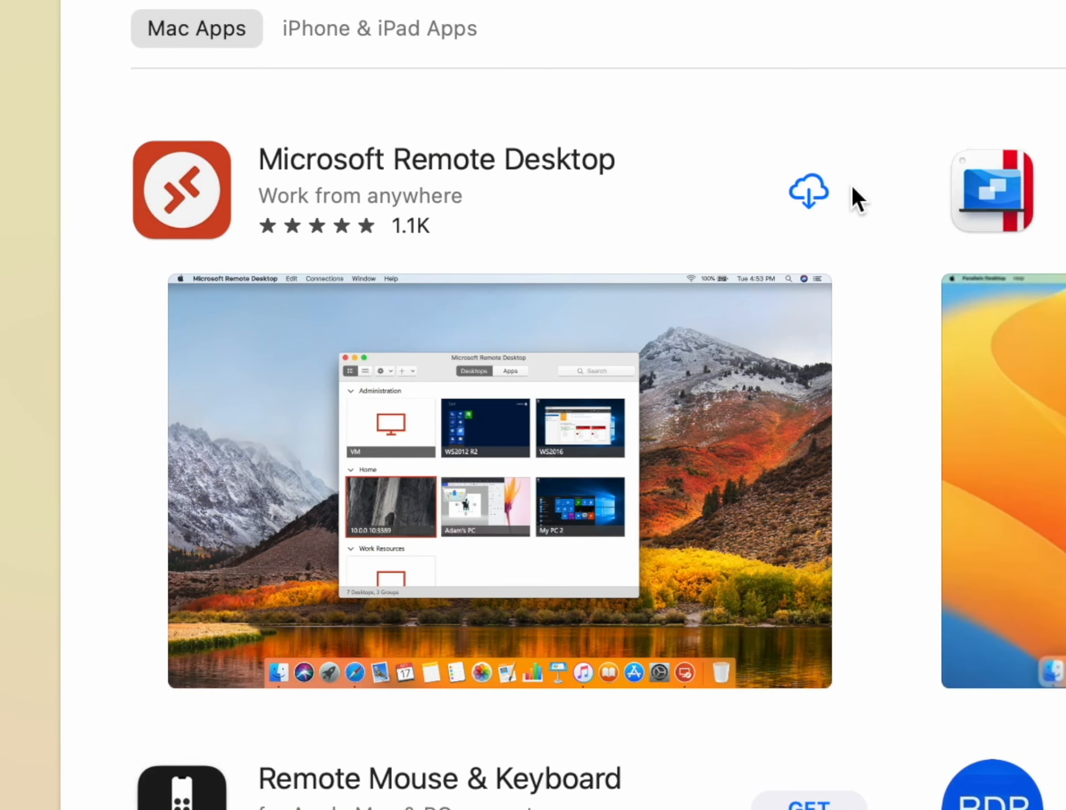
click(808, 192)
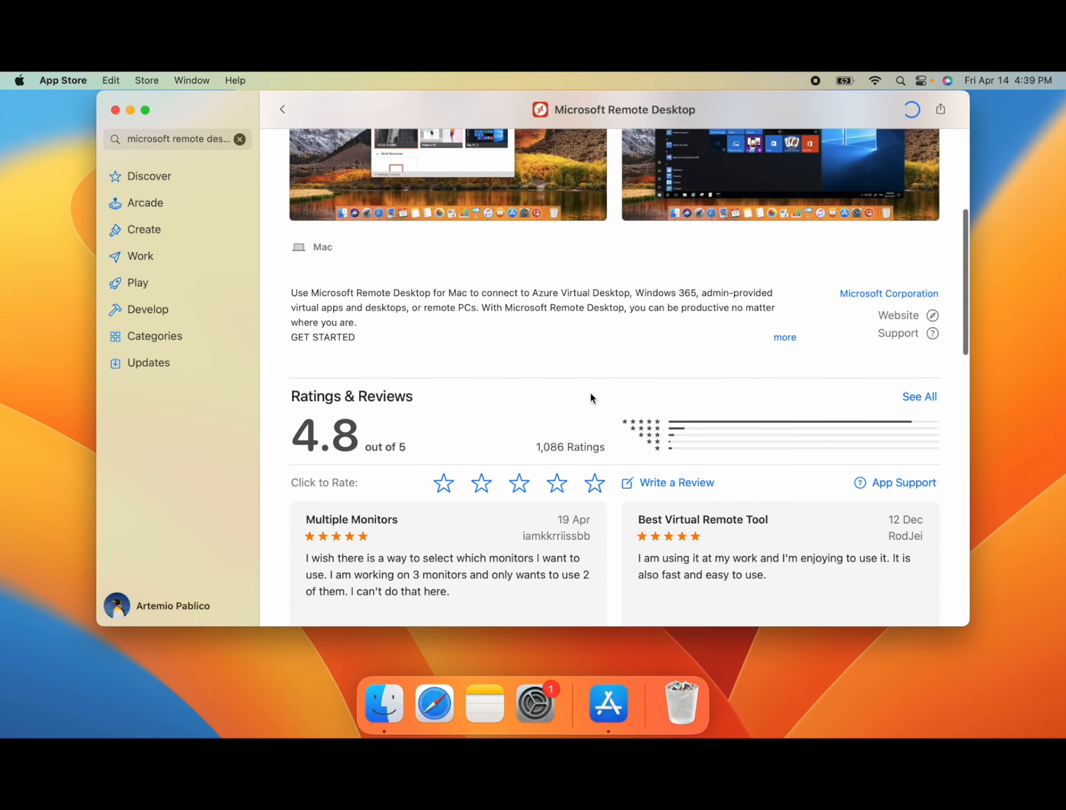
scroll(590, 396, down, 1)
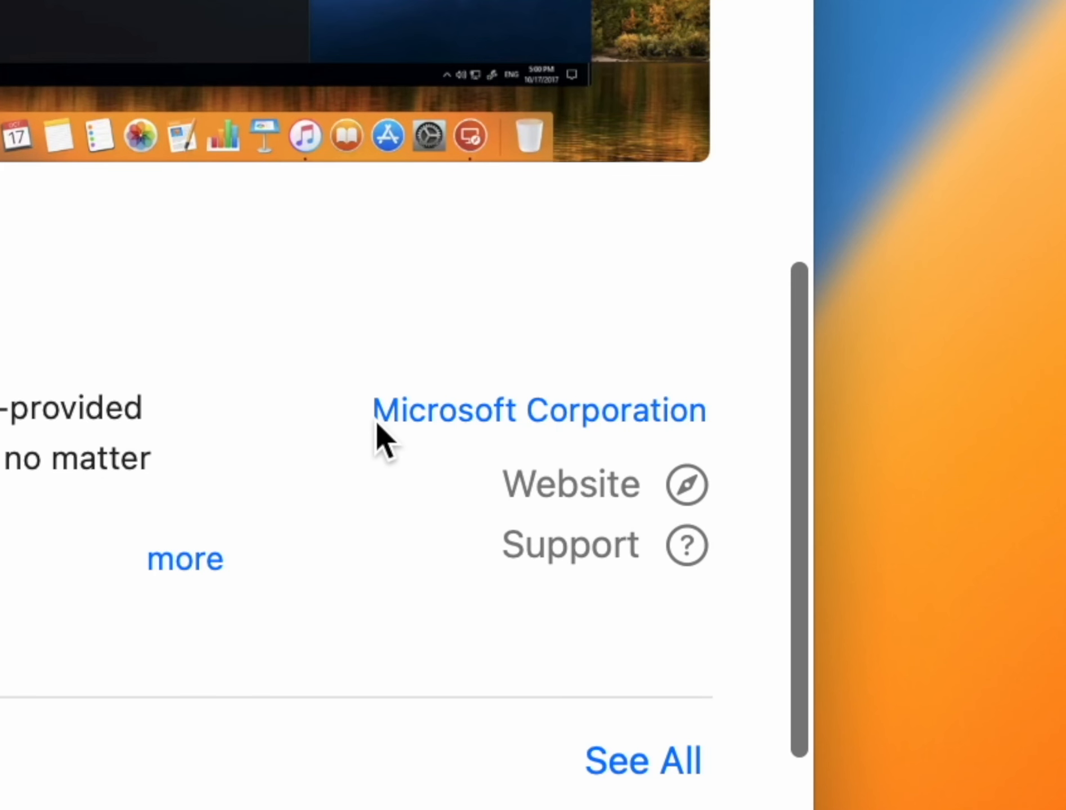
Open Microsoft Remote Desktop and allow it to access the microphone and camera
click(425, 203)
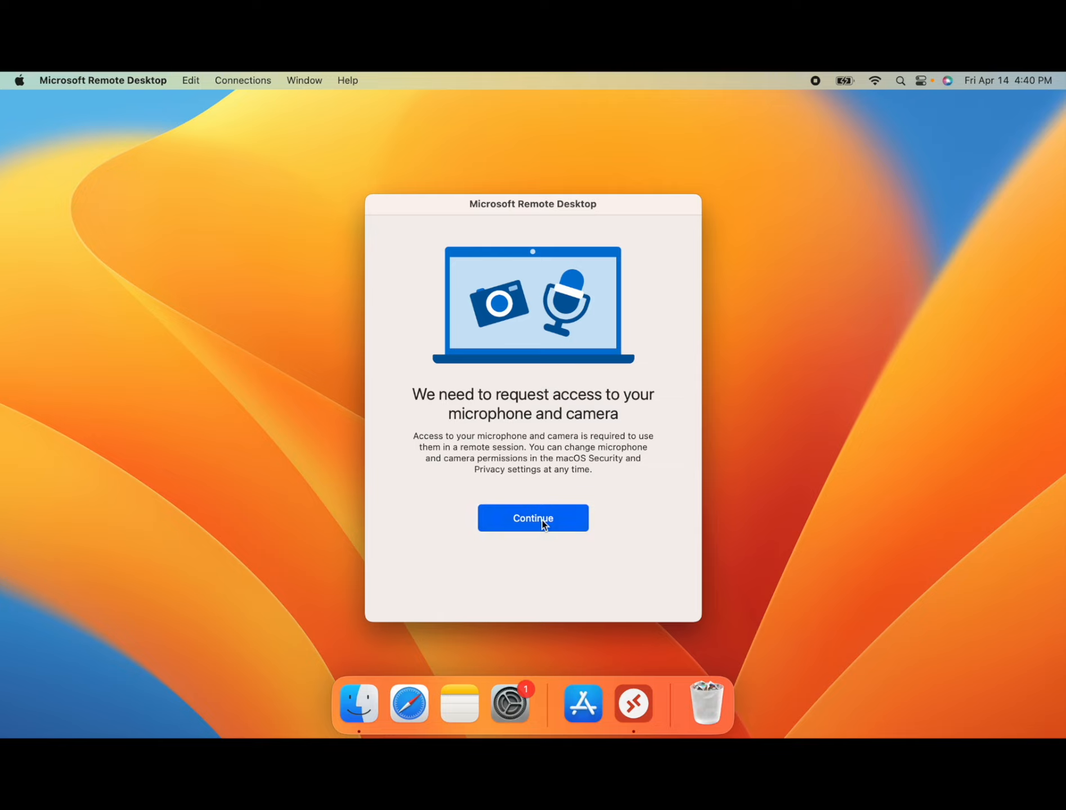
click(541, 519)
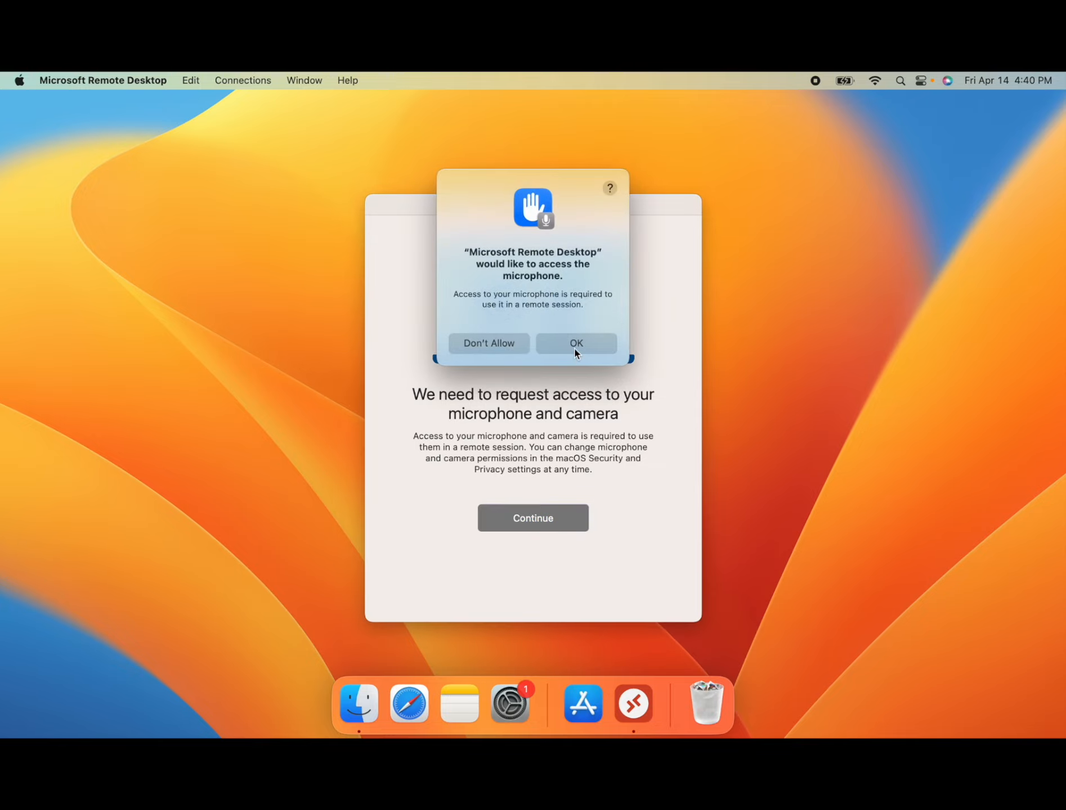
click(574, 348)
click(578, 331)
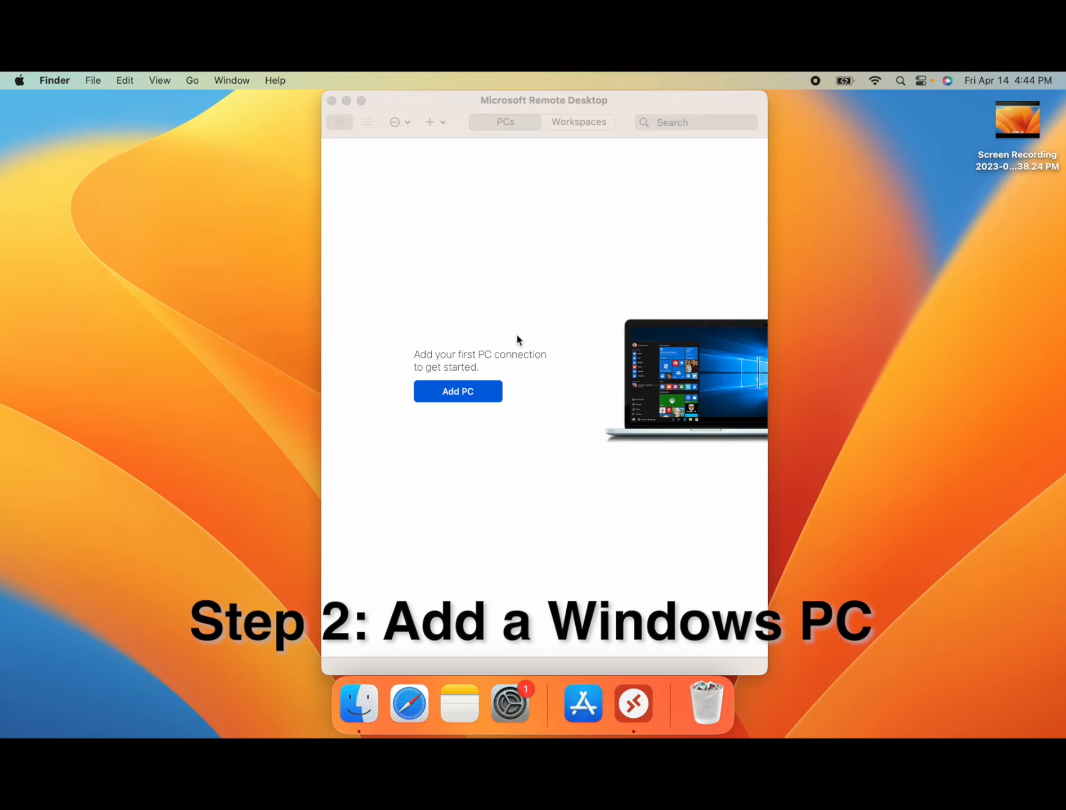
Add a PC connection with the PC name Alp4-Camec, asking for the user account when required
click(473, 391)
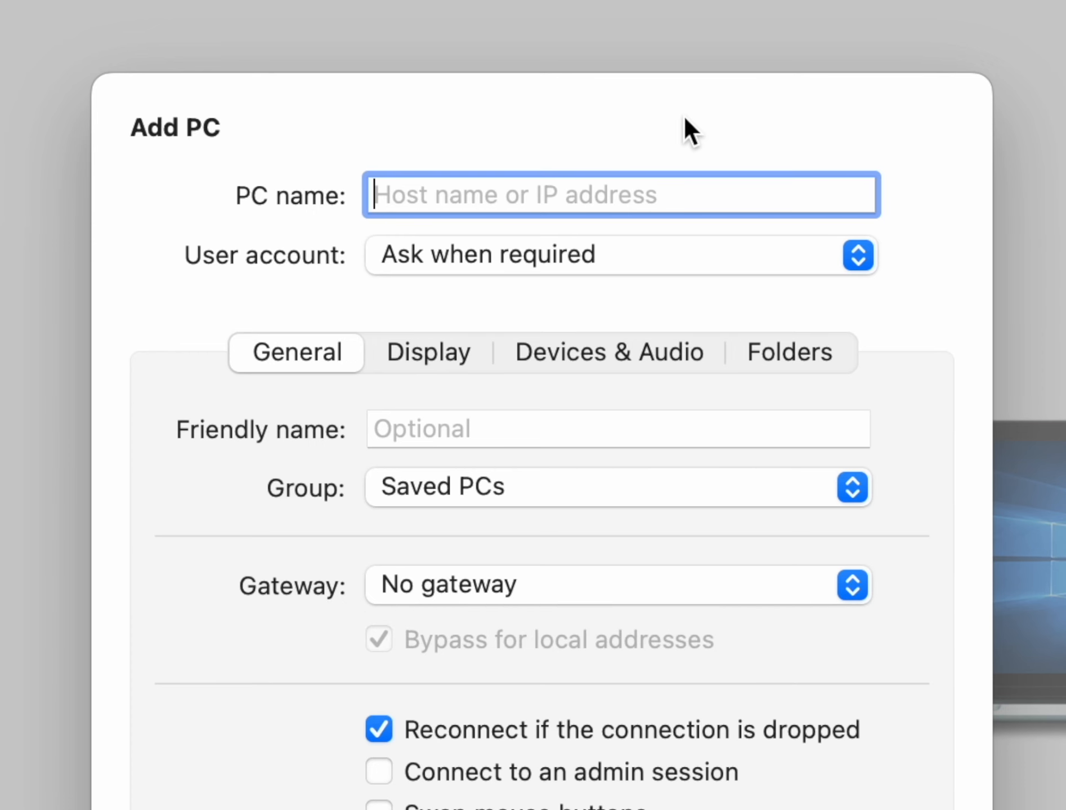
text(Alp4-c)
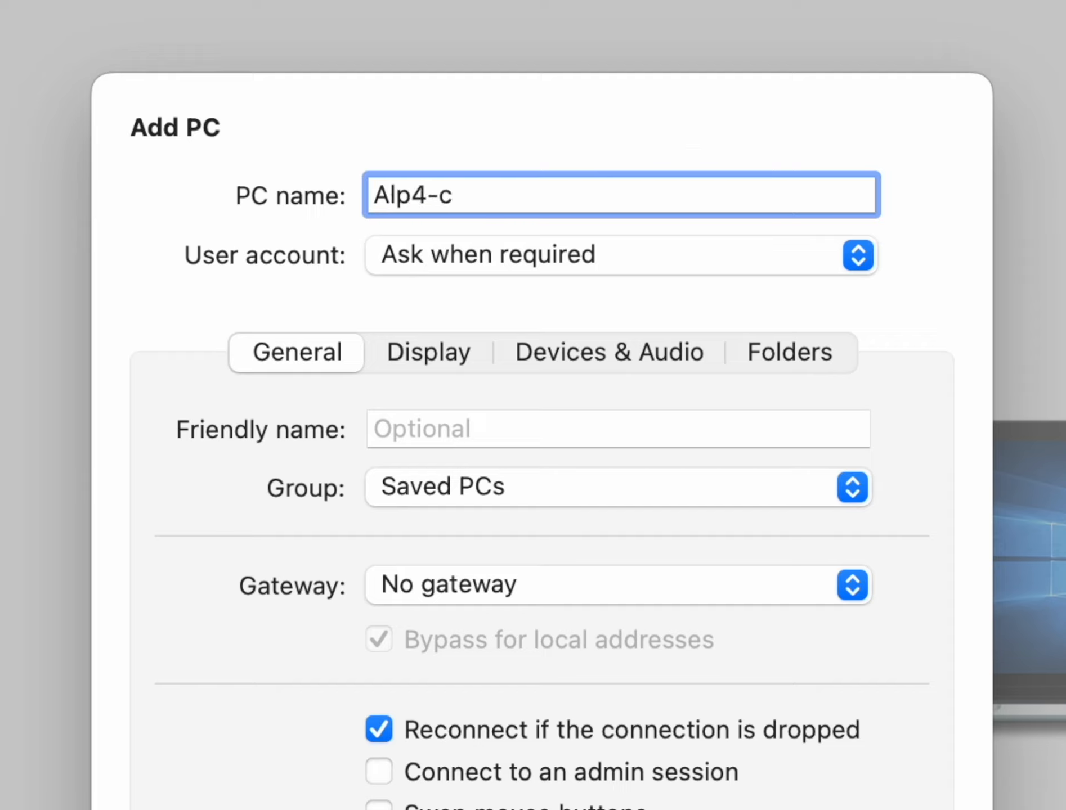
key(BackSpace)
text(Camec)
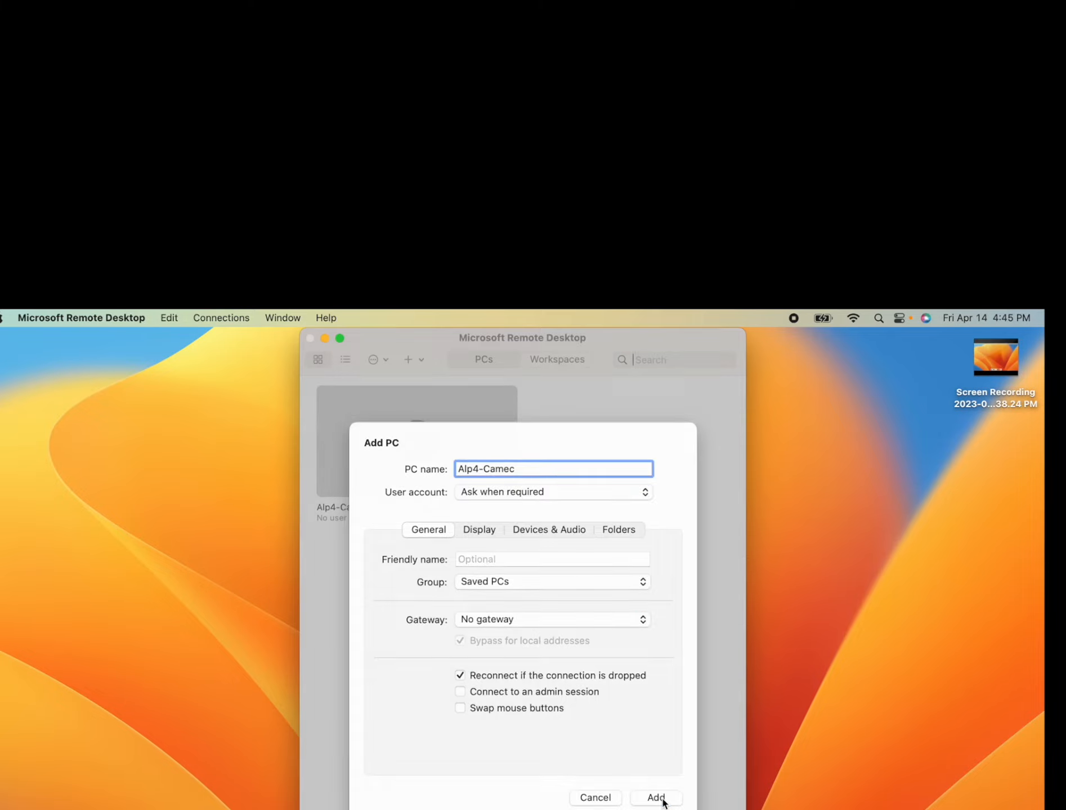
click(664, 802)
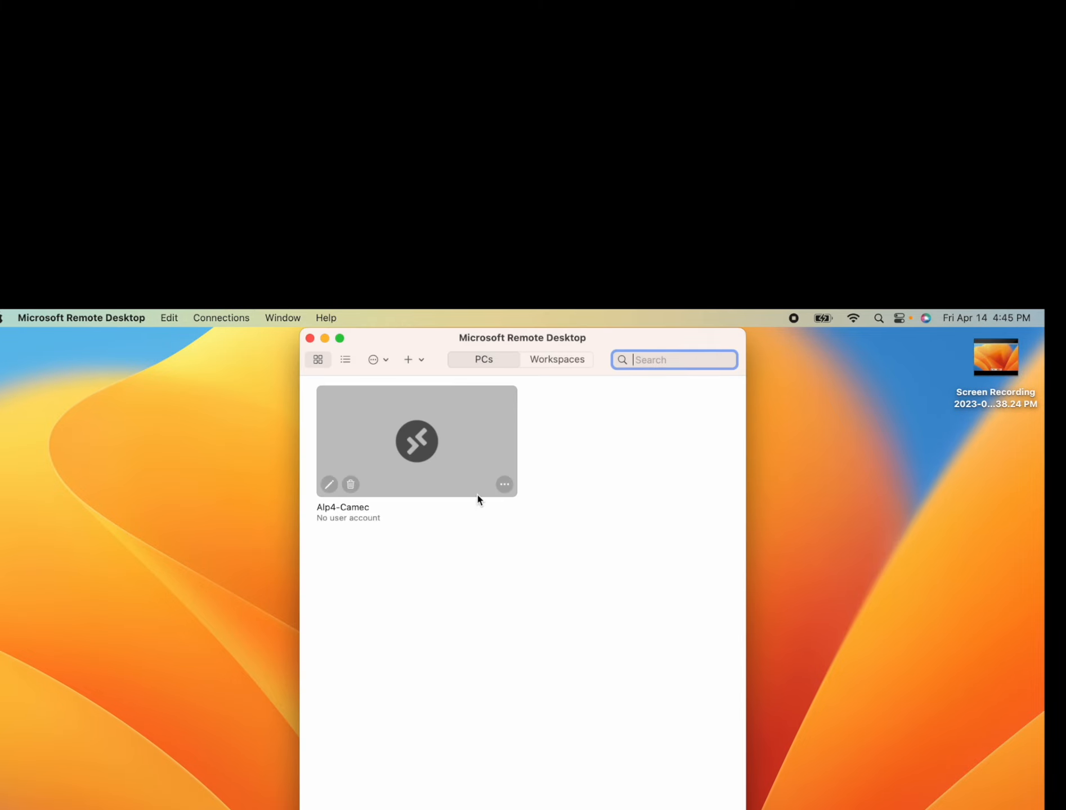
Start a connection to the saved PC Alp4-Camec and check which Wi-Fi network the Mac uses
click(413, 453)
double_click(413, 453)
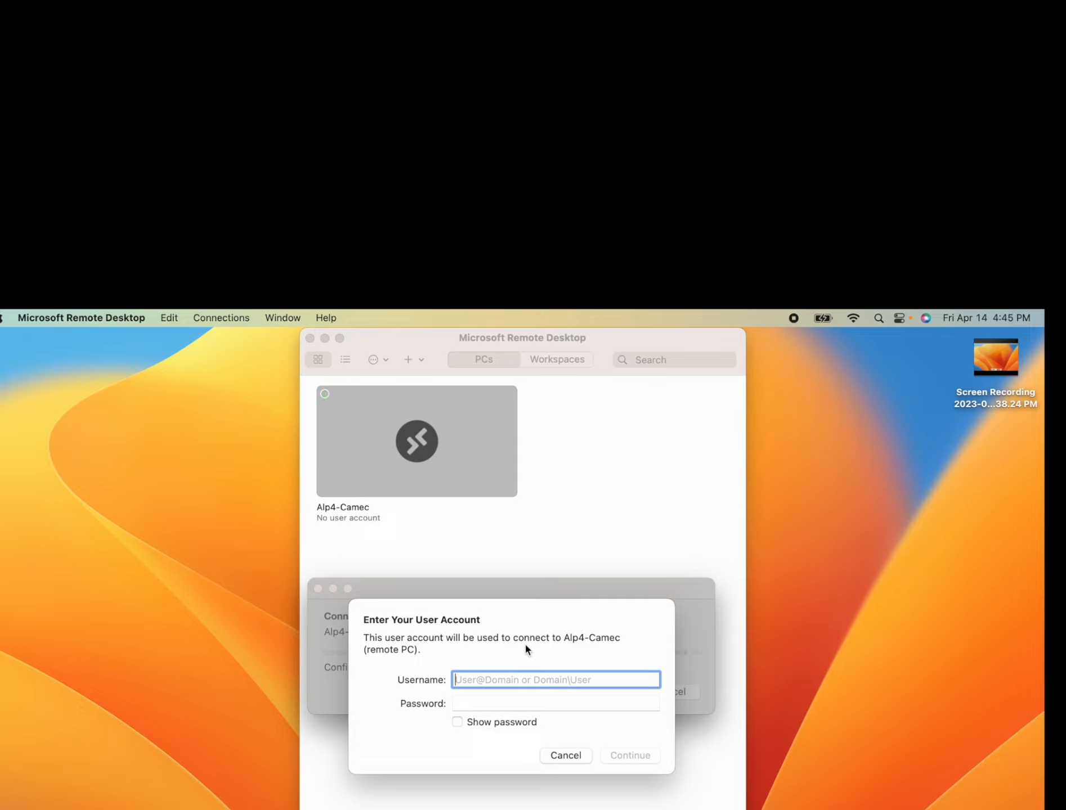
click(853, 318)
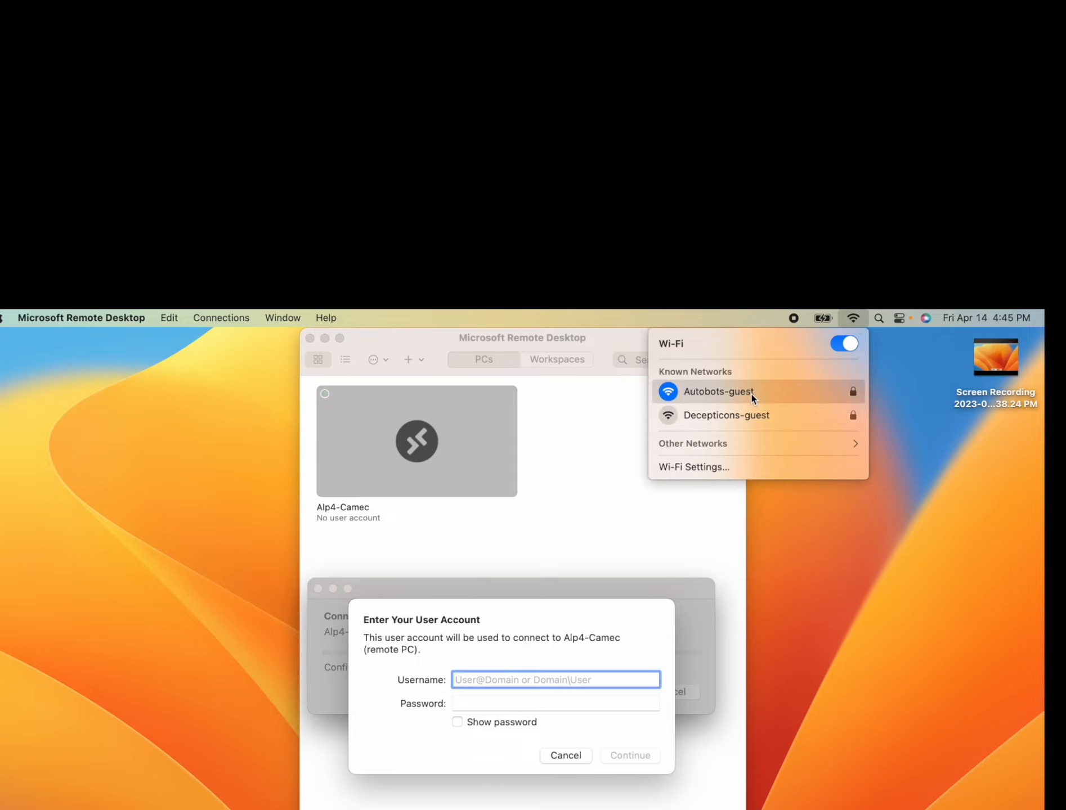
Sign in to the remote PC with the account username and password, and continue connecting after showing its certificate details
click(543, 680)
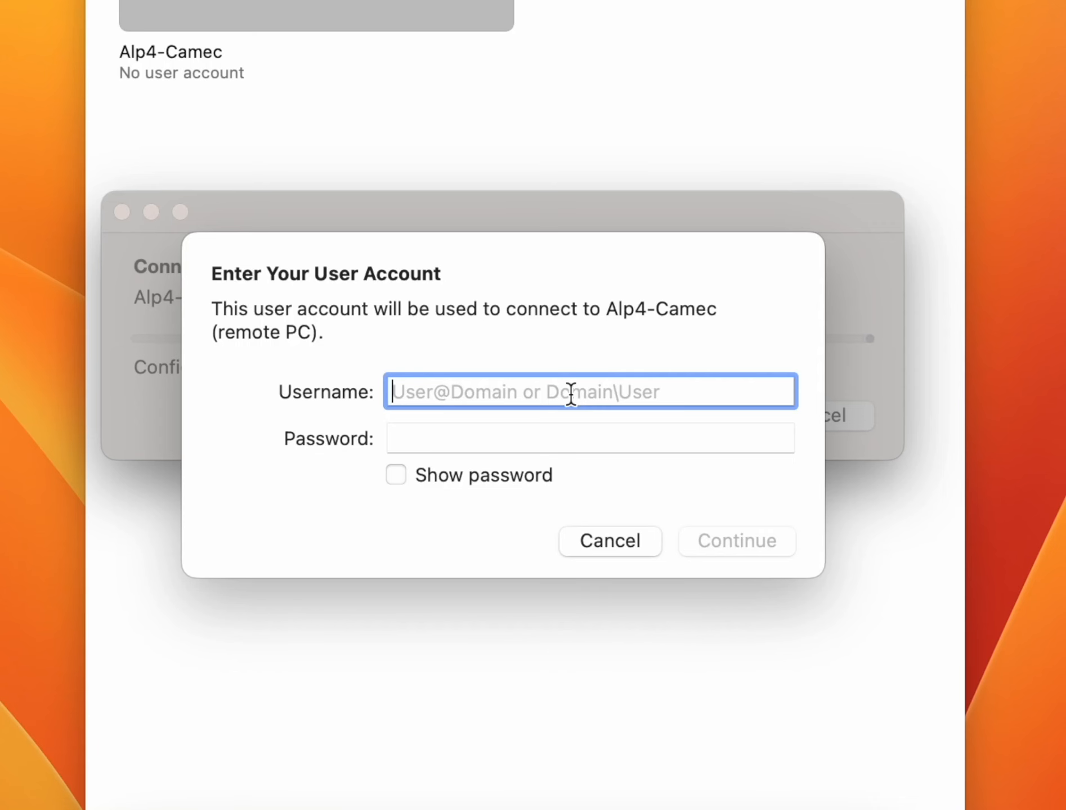
text(art)
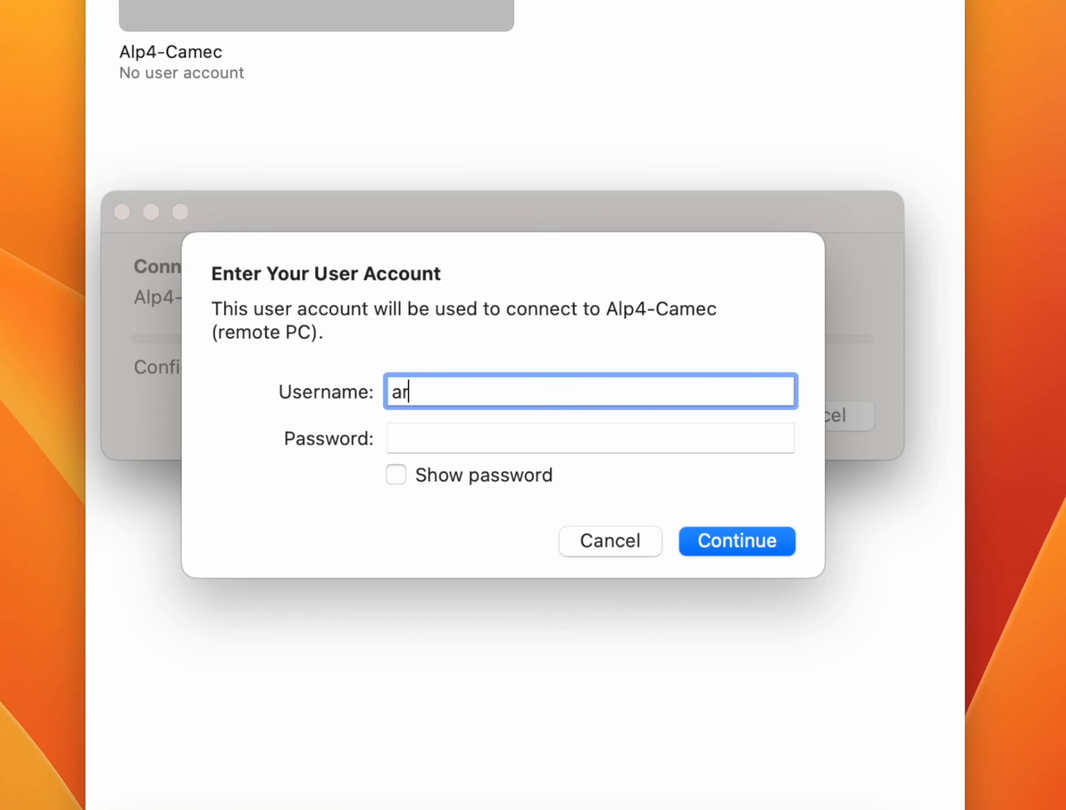
key(Tab)
text(••••••)
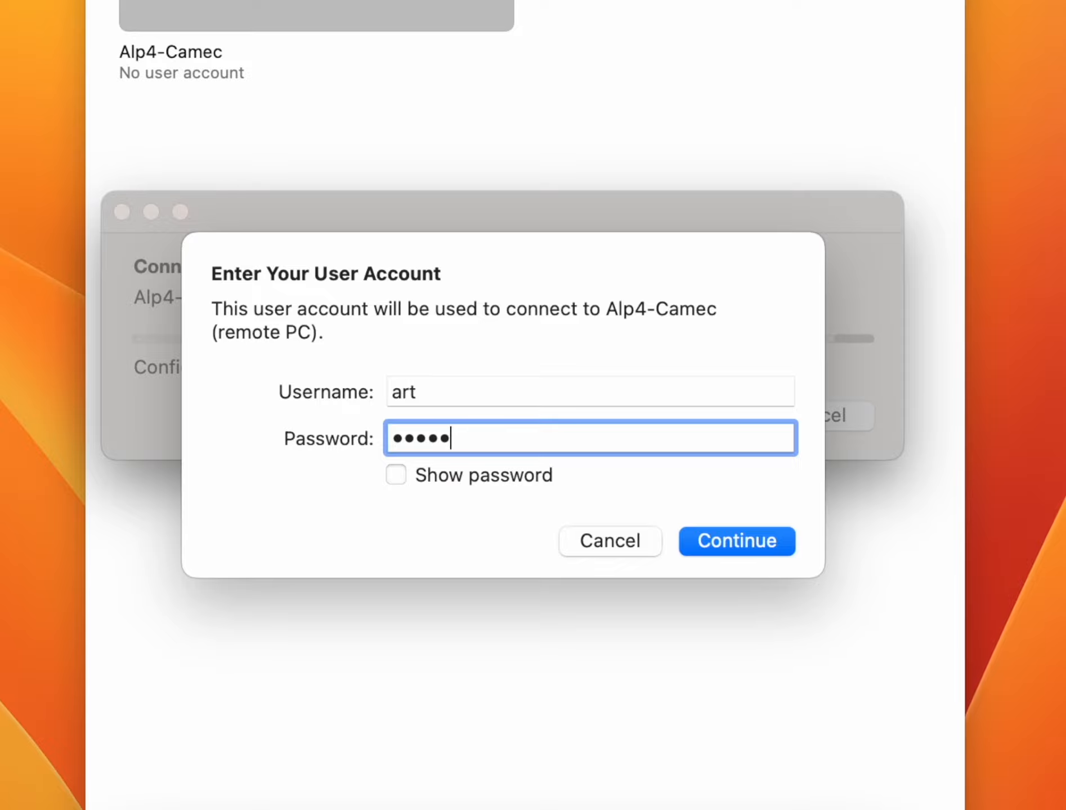
click(728, 548)
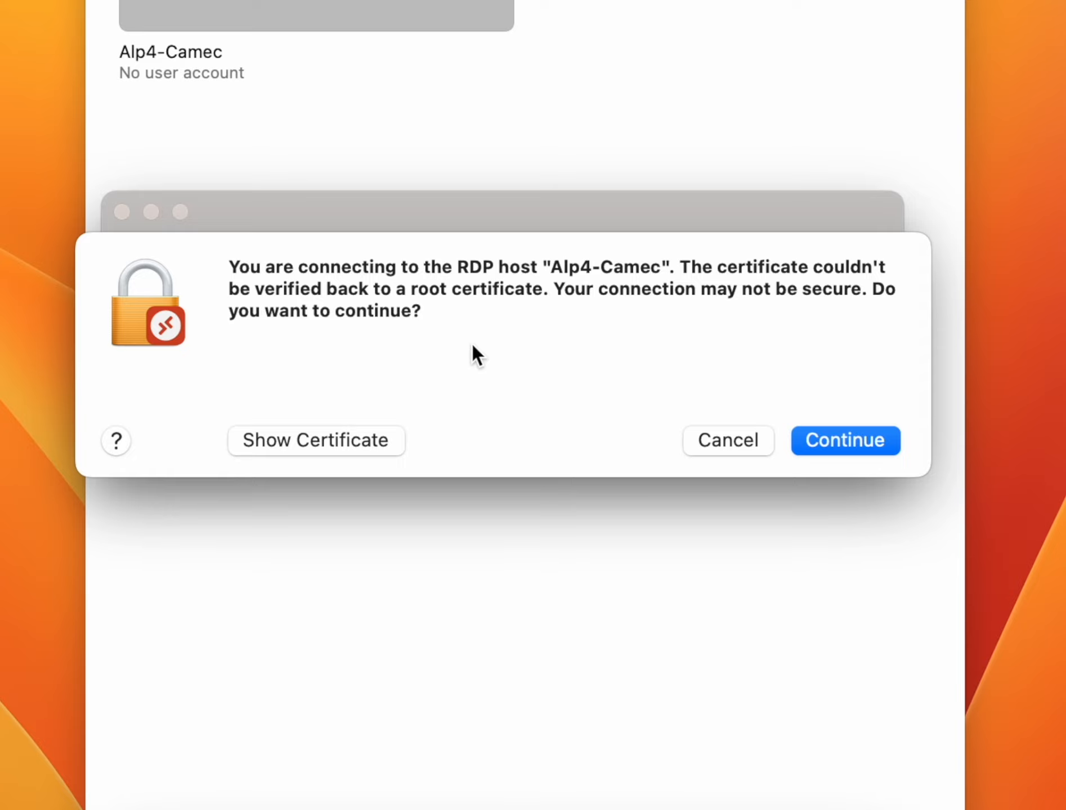
click(366, 440)
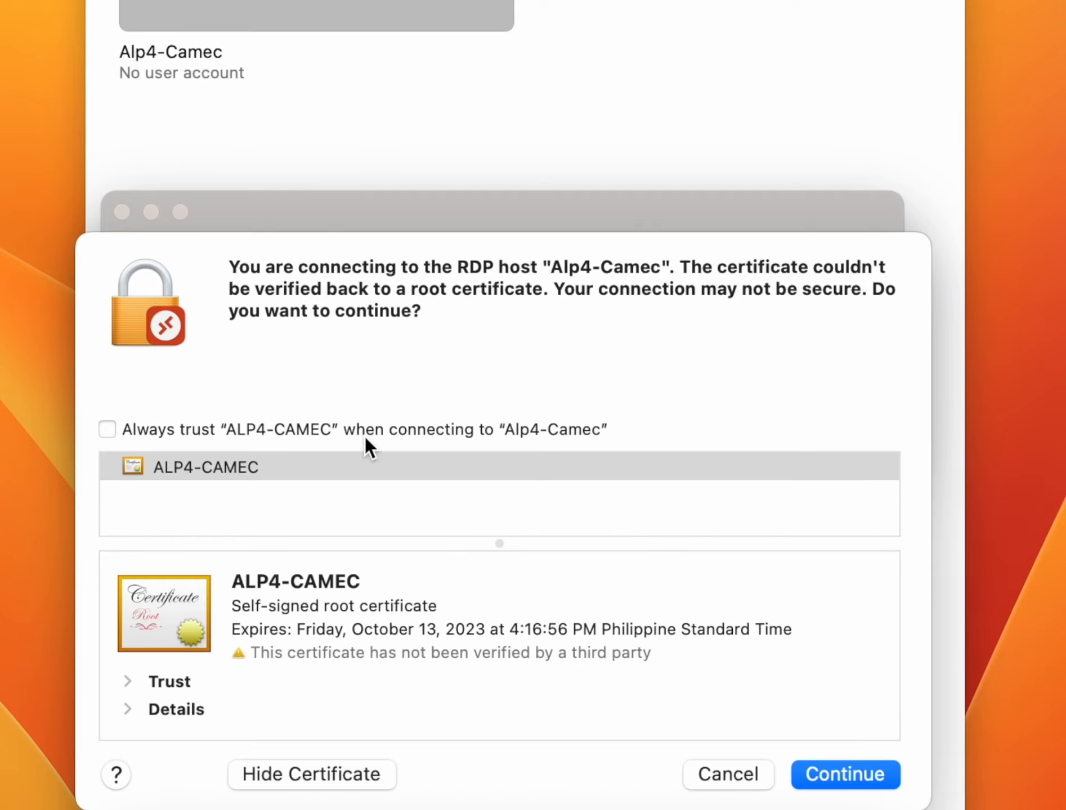
click(864, 774)
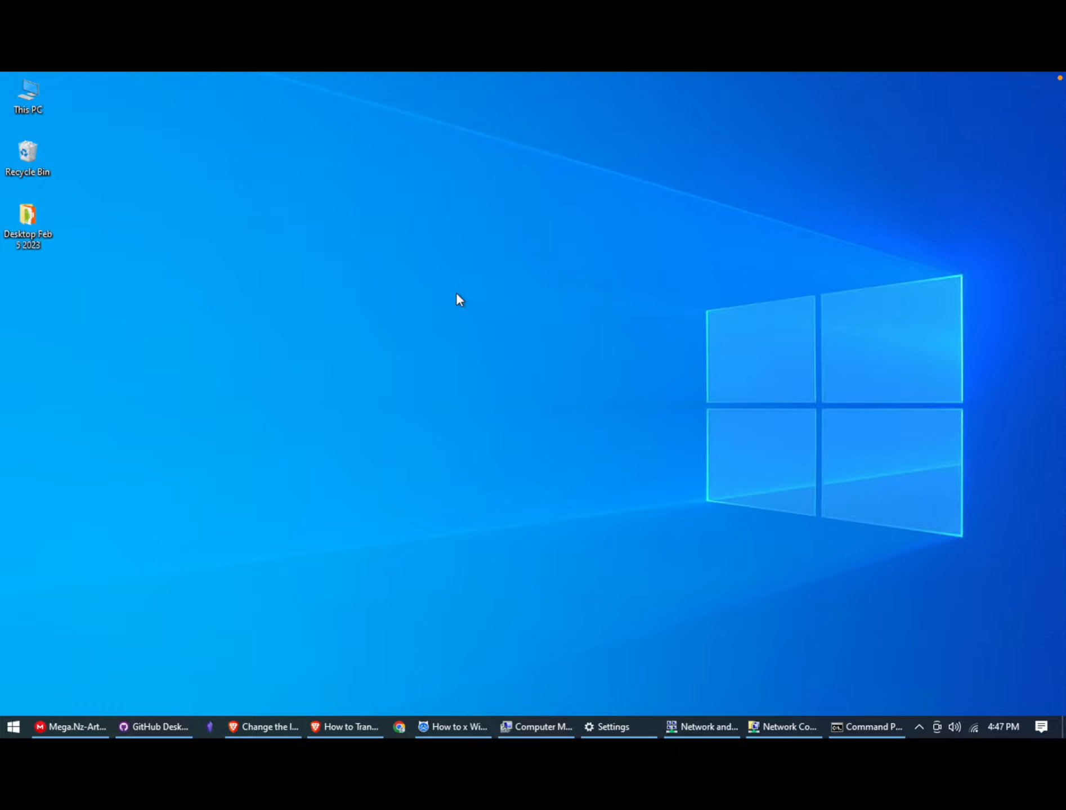
Open Windows Settings, search for "remote desktop" and go to the Remote desktop settings
click(14, 727)
text(settings)
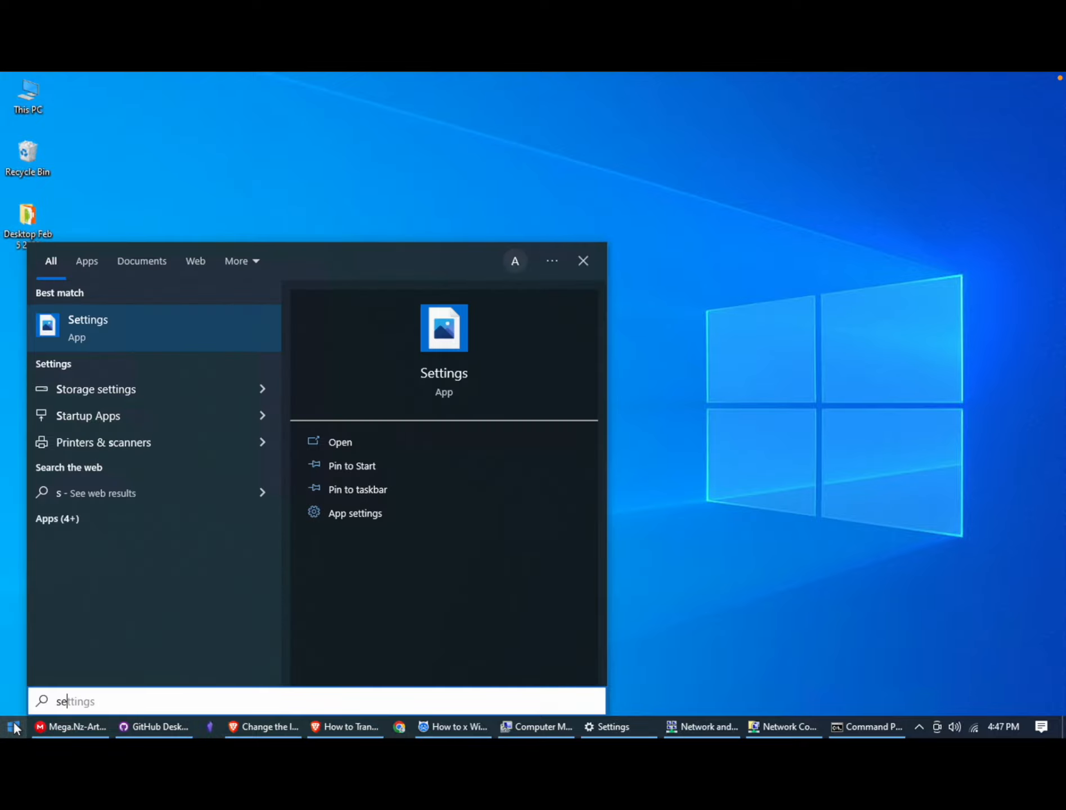
click(115, 324)
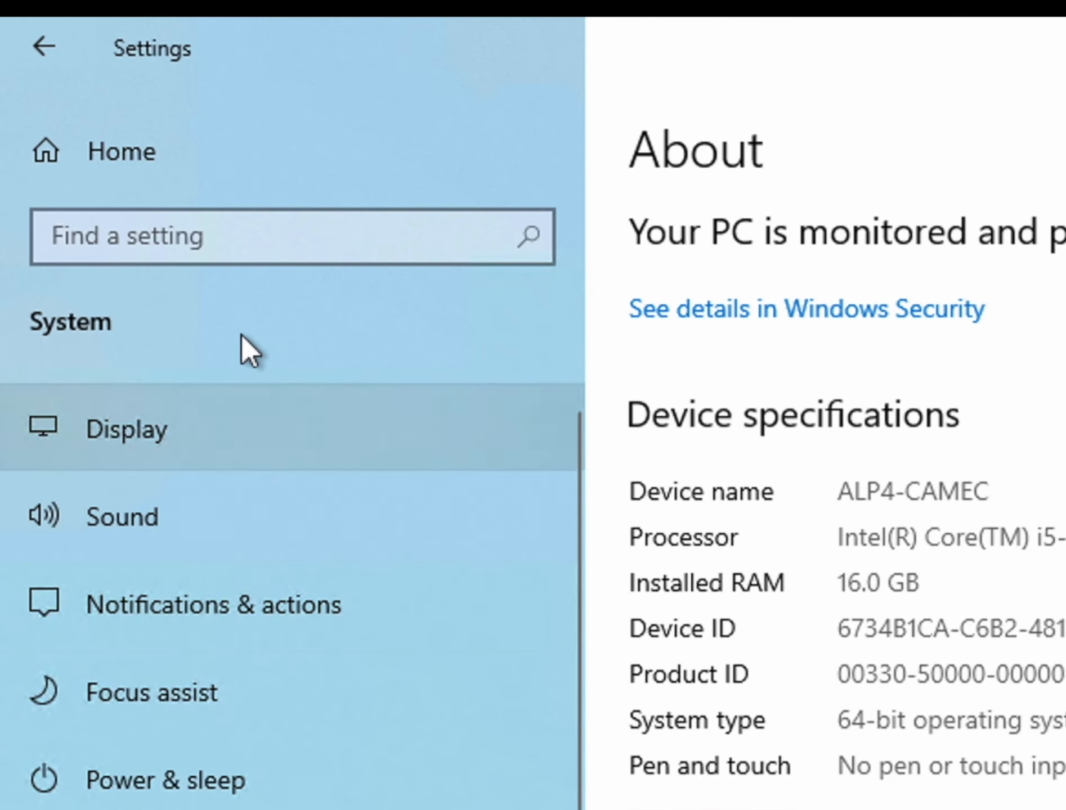
click(97, 163)
text(rem)
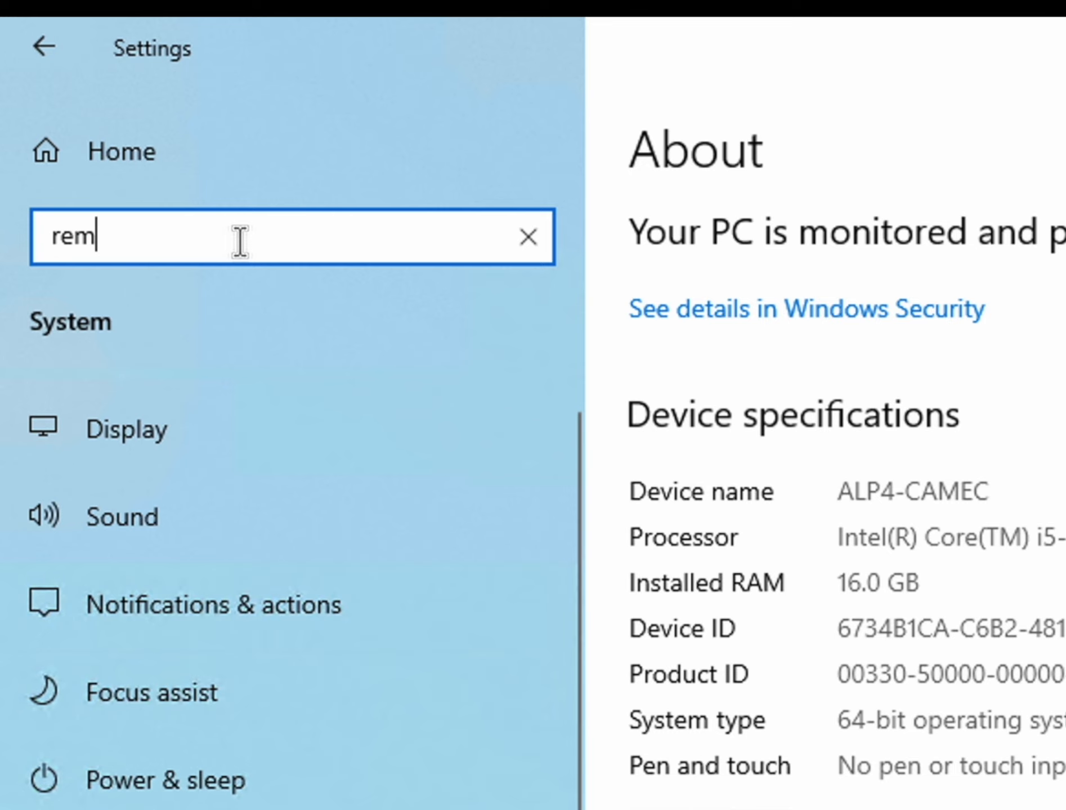
text(ote desktop)
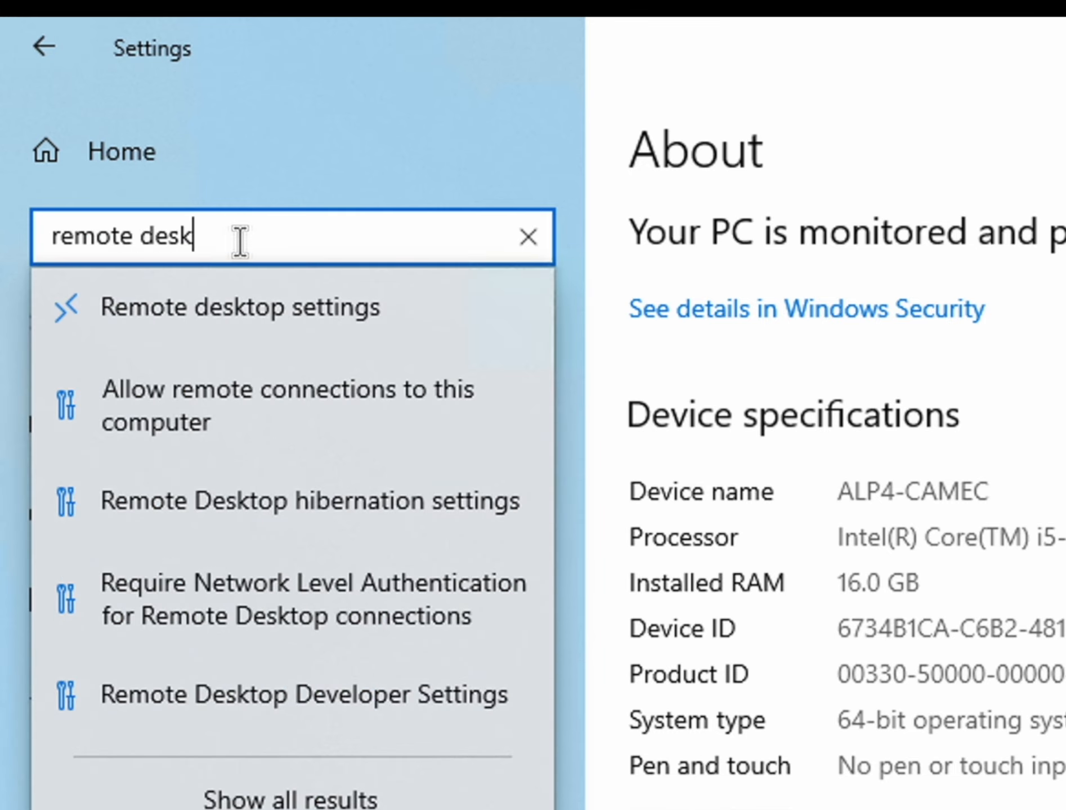
click(262, 296)
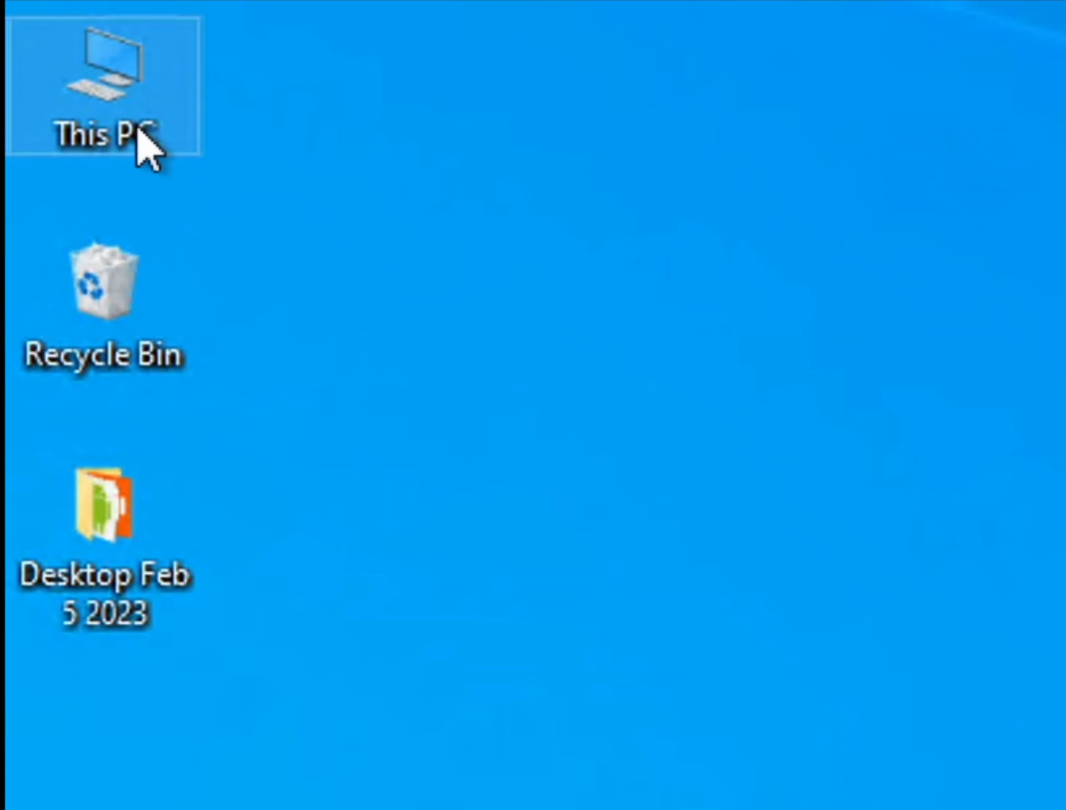
Open the properties of This PC and highlight the device name in the device specifications
right_click(37, 107)
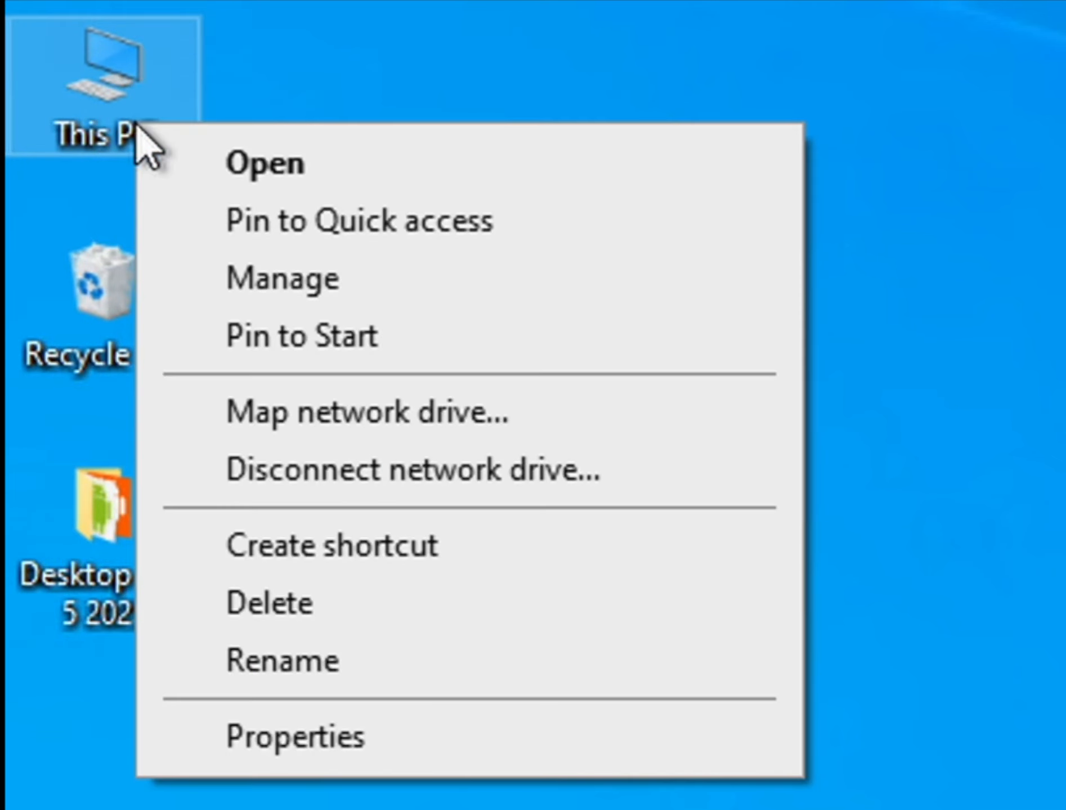
click(332, 754)
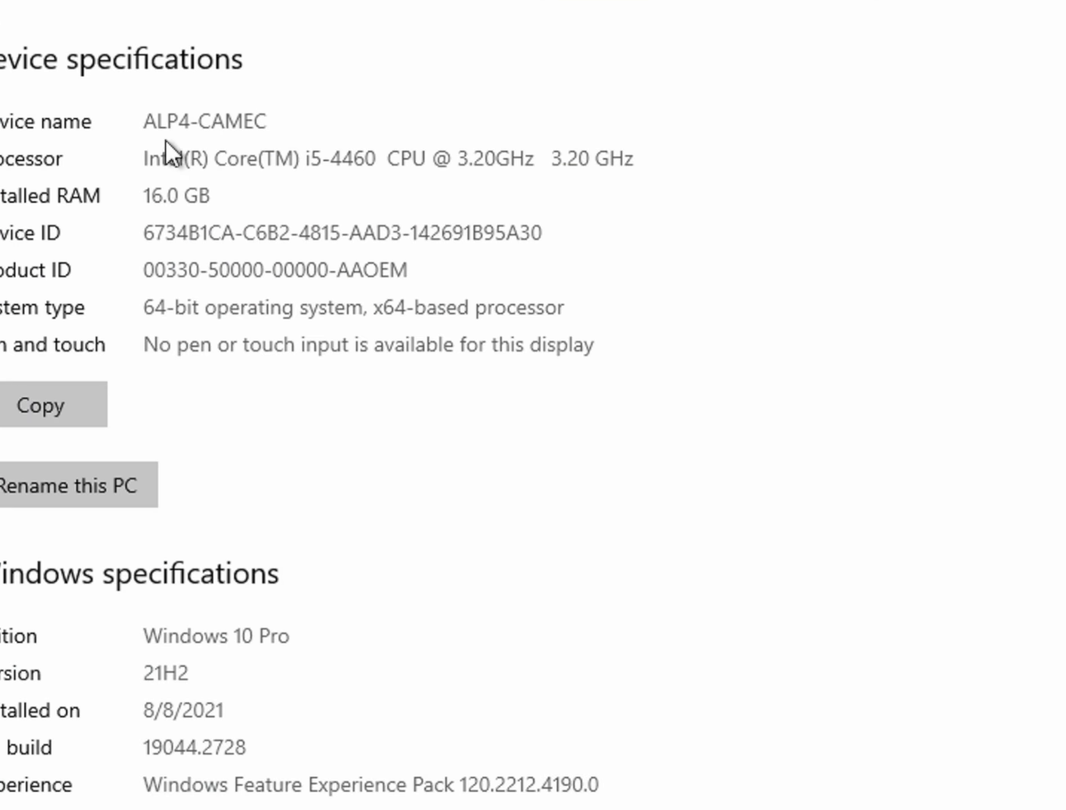
drag(146, 122, 271, 123)
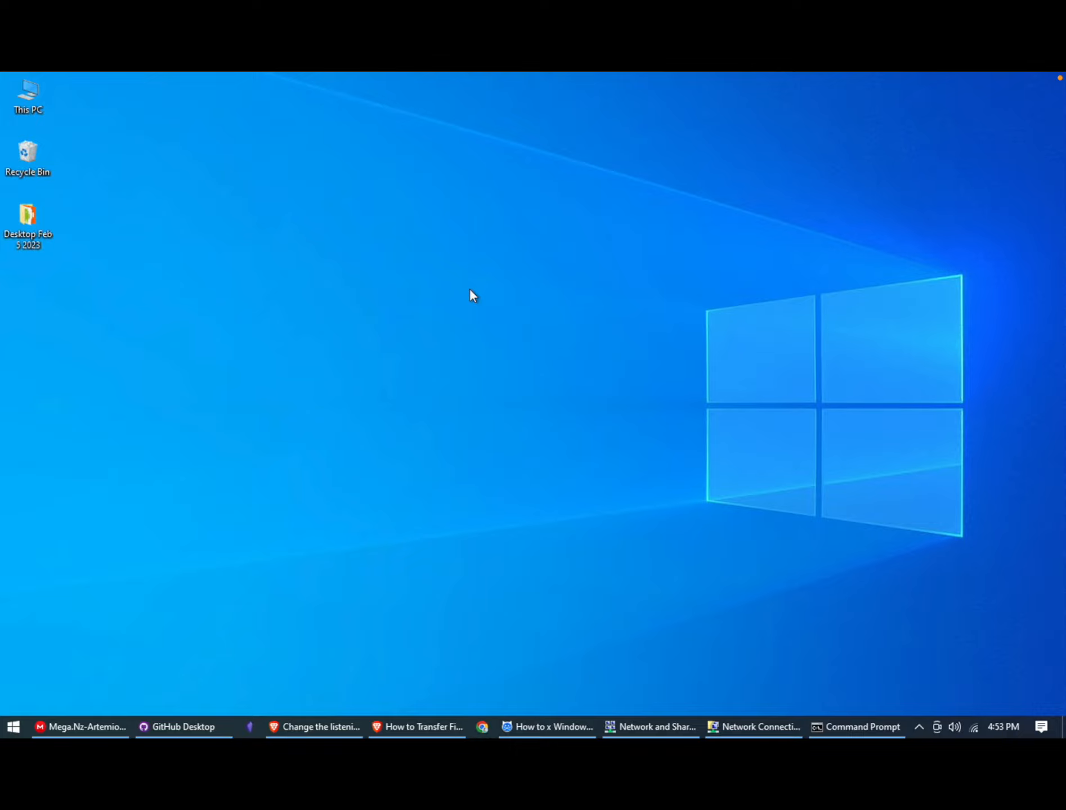
Switch to Finder on the Mac and copy the desktop folder "untitled folder"
key(super+Tab)
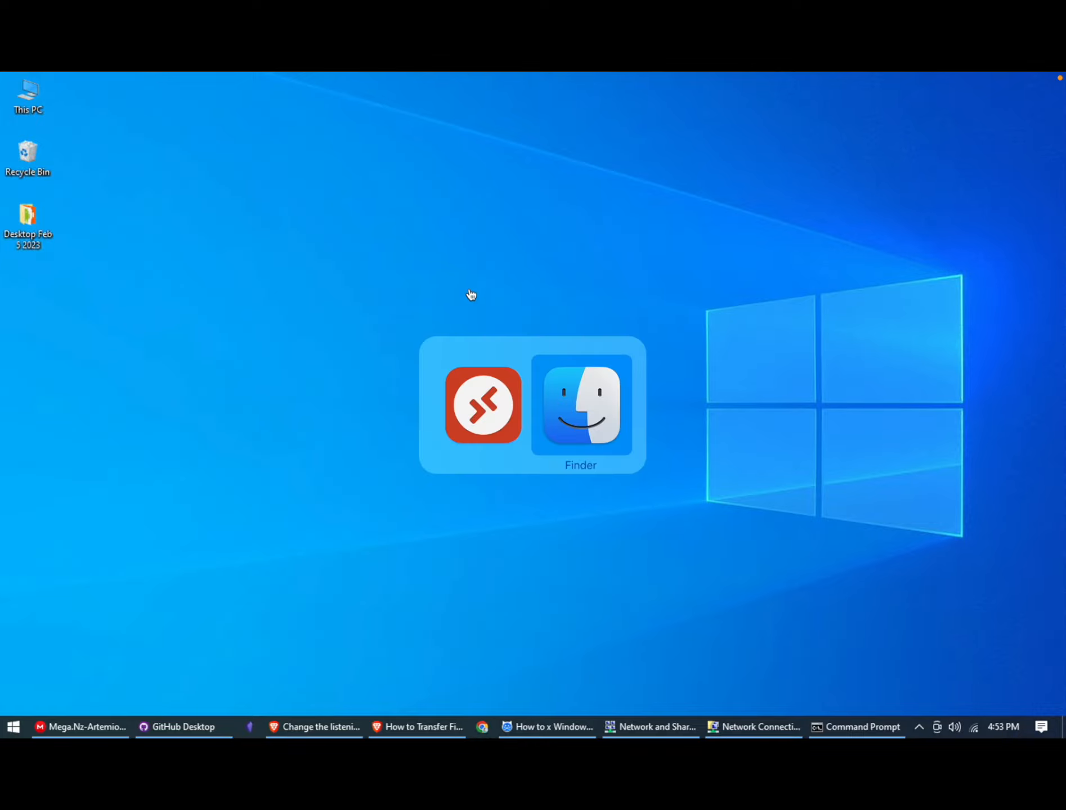
key(super+Tab)
key(super+Tab)
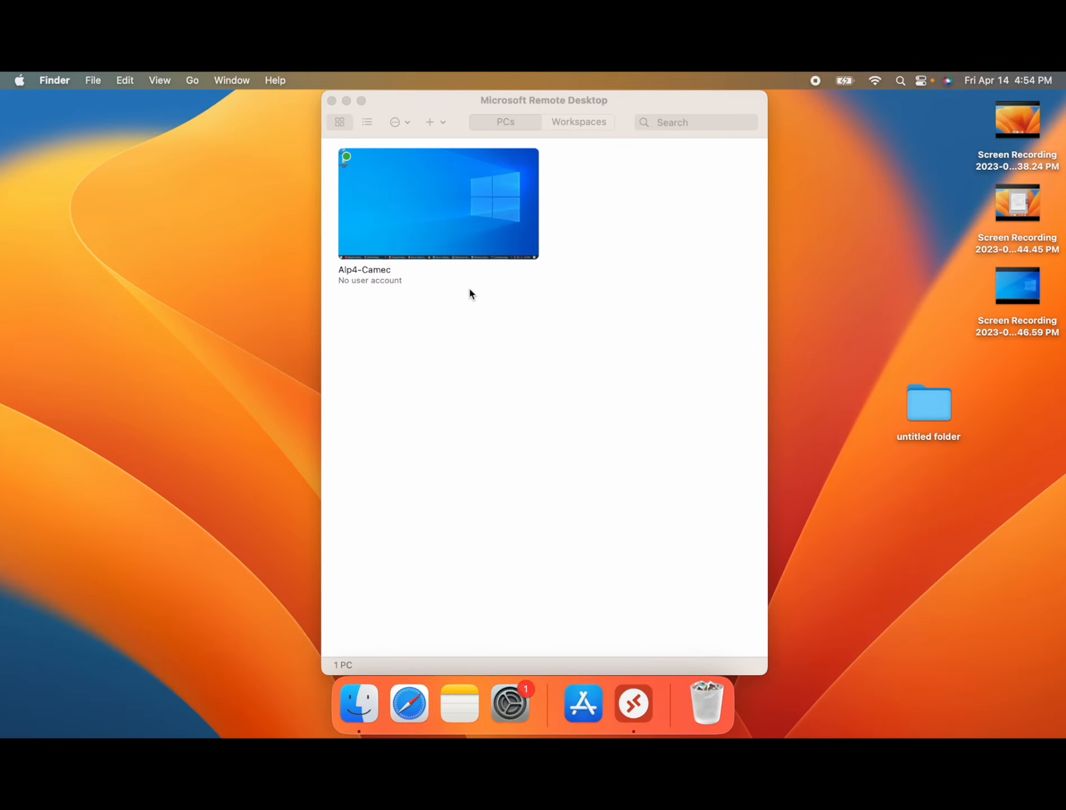
click(943, 413)
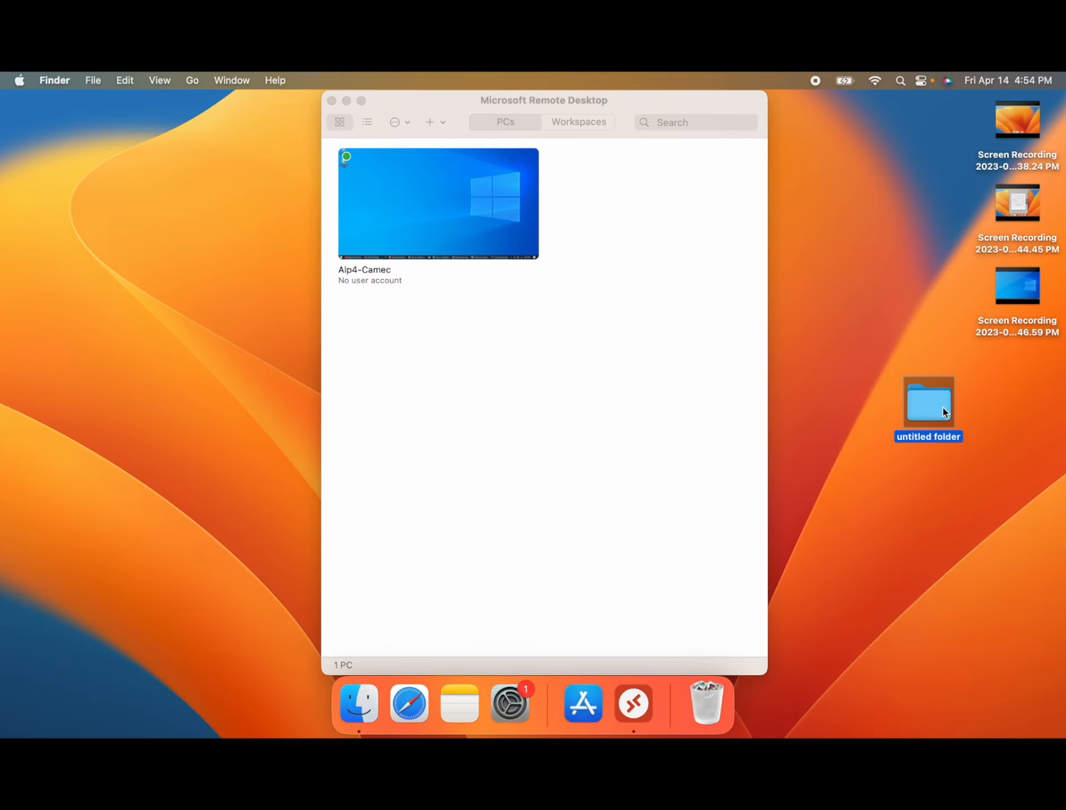
right_click(943, 409)
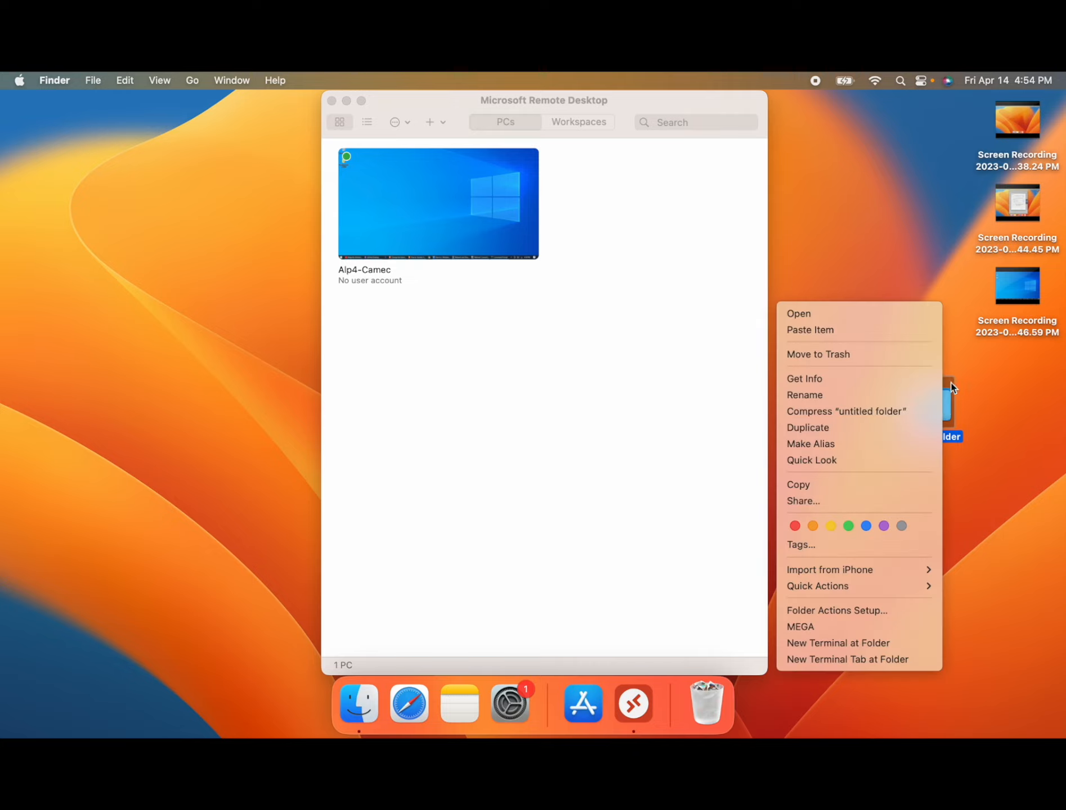
click(855, 484)
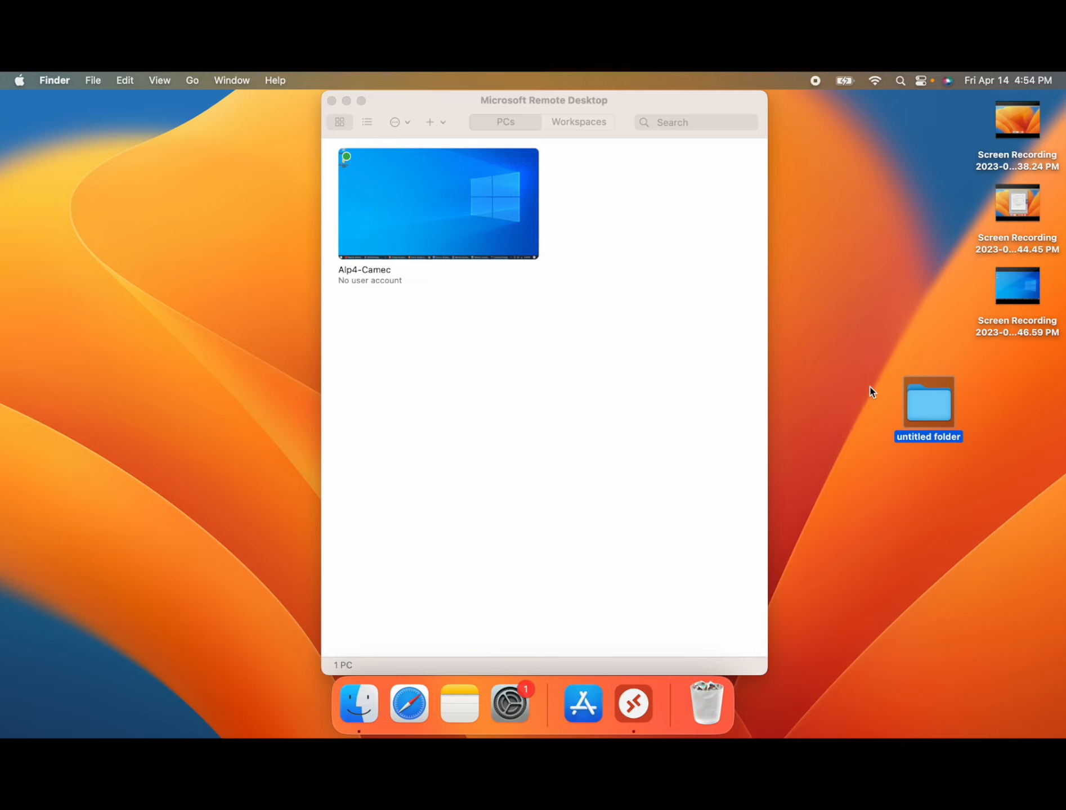
Return to the remote Windows session in Microsoft Remote Desktop and paste the copied folder onto its desktop
click(634, 705)
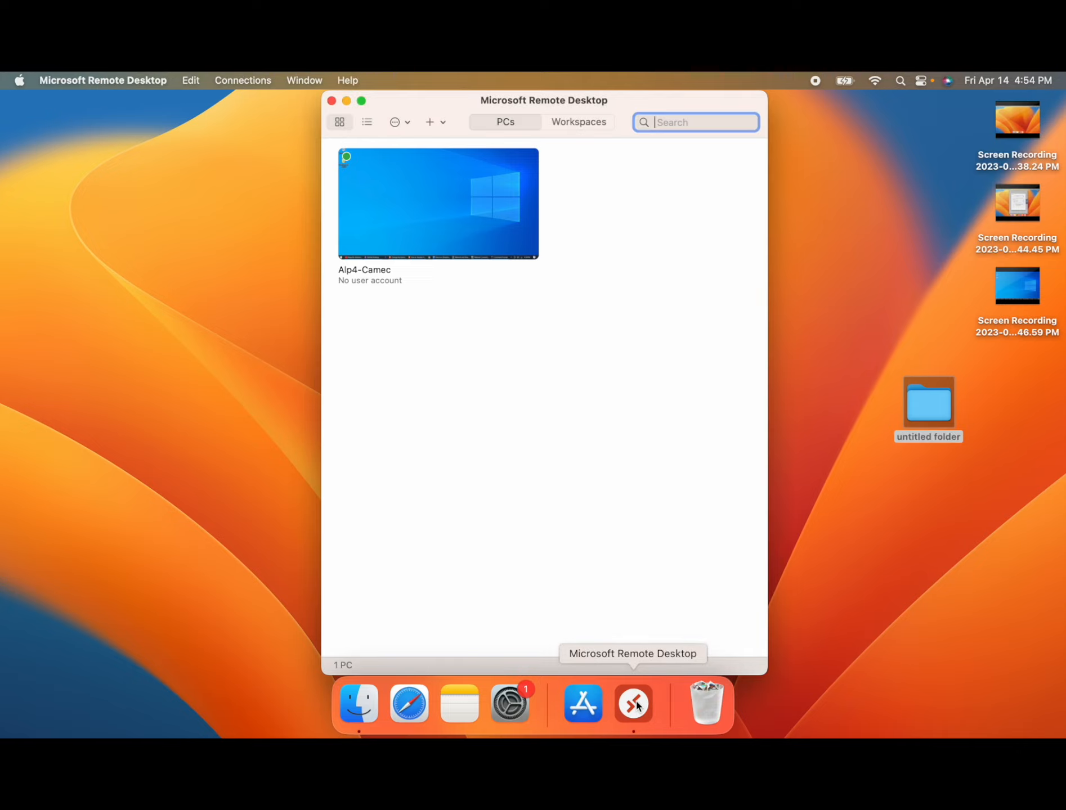
click(636, 705)
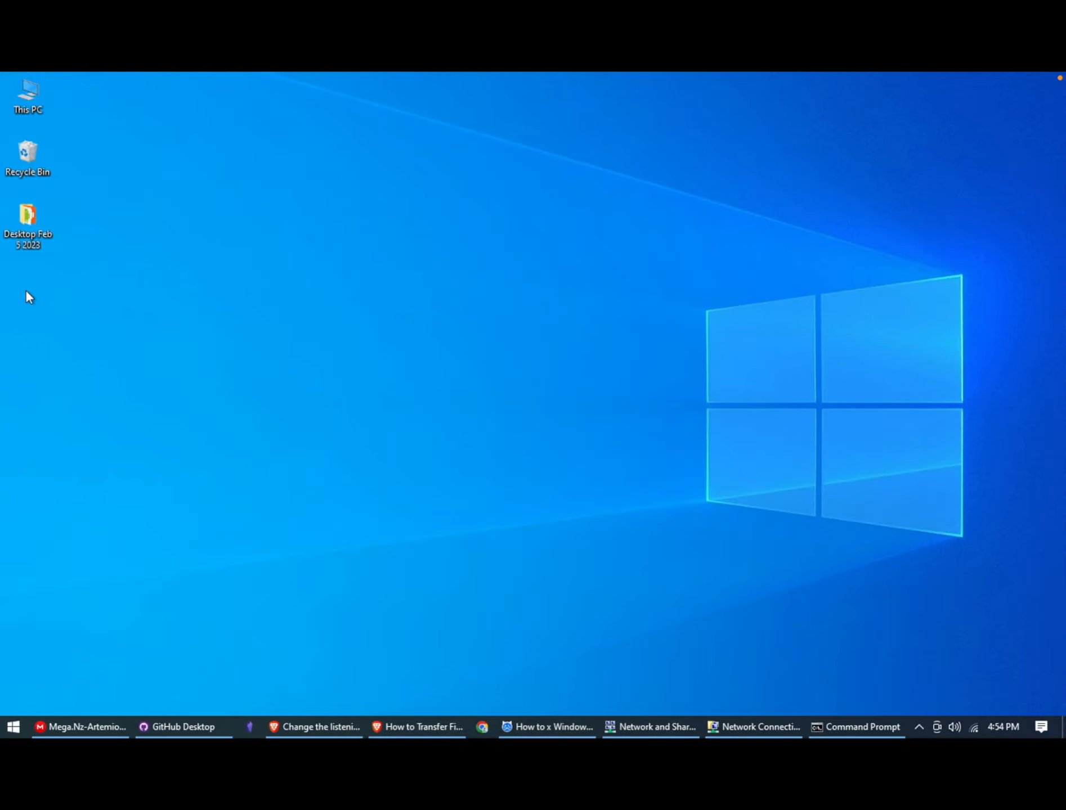
right_click(26, 292)
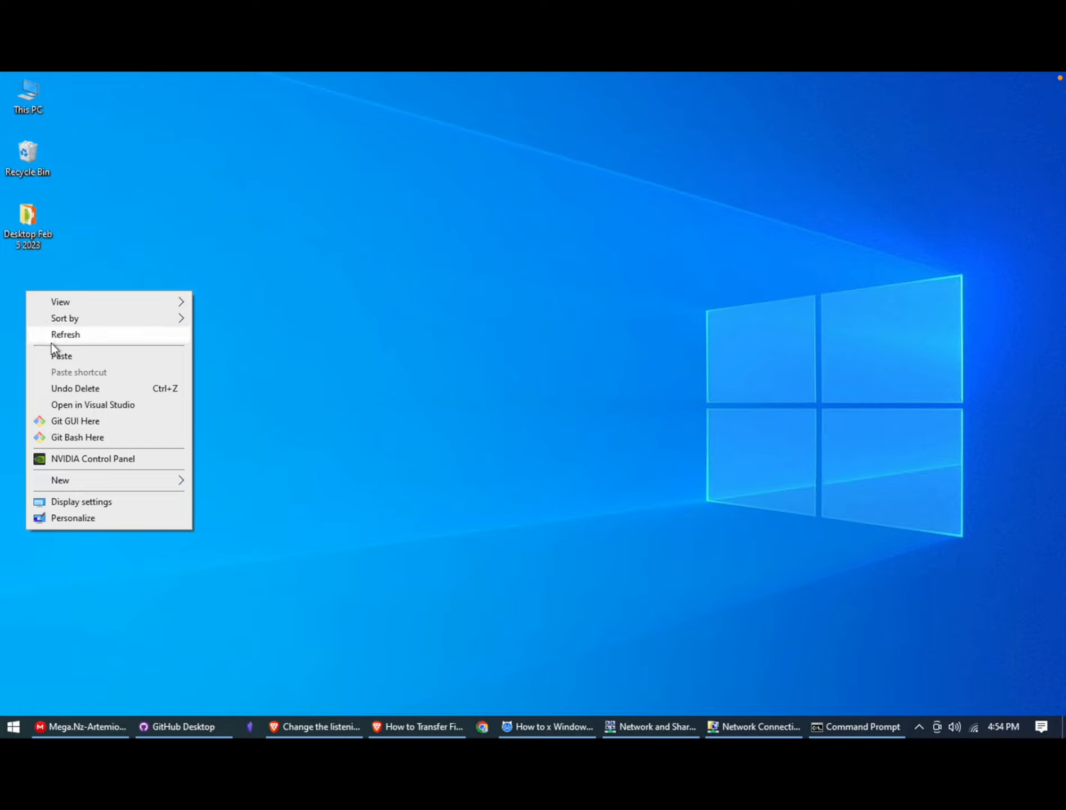
click(58, 358)
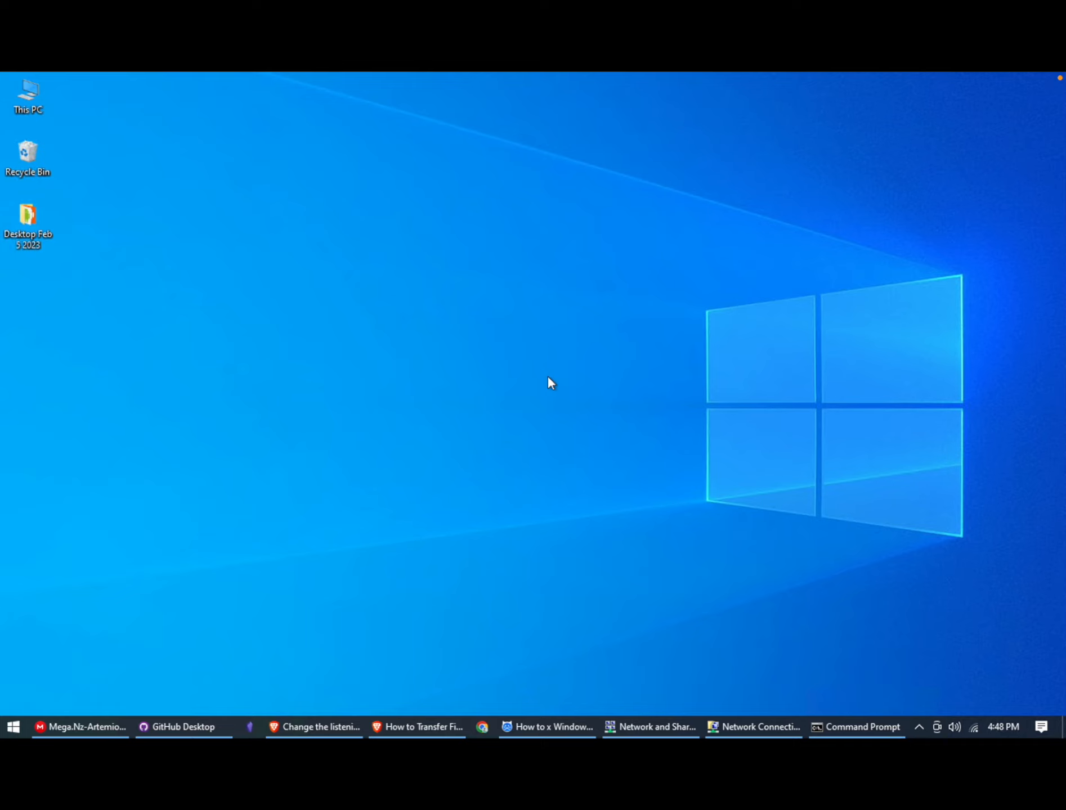
Check the network connection status of the Windows PC
mouse_move(974, 725)
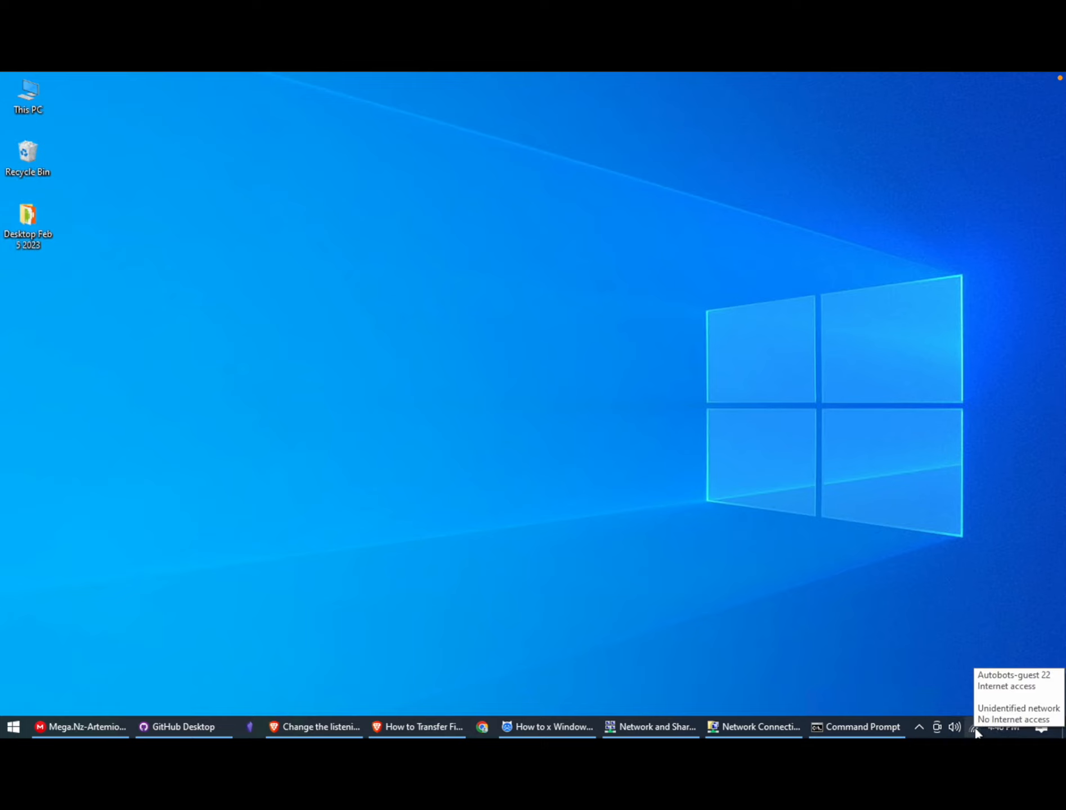